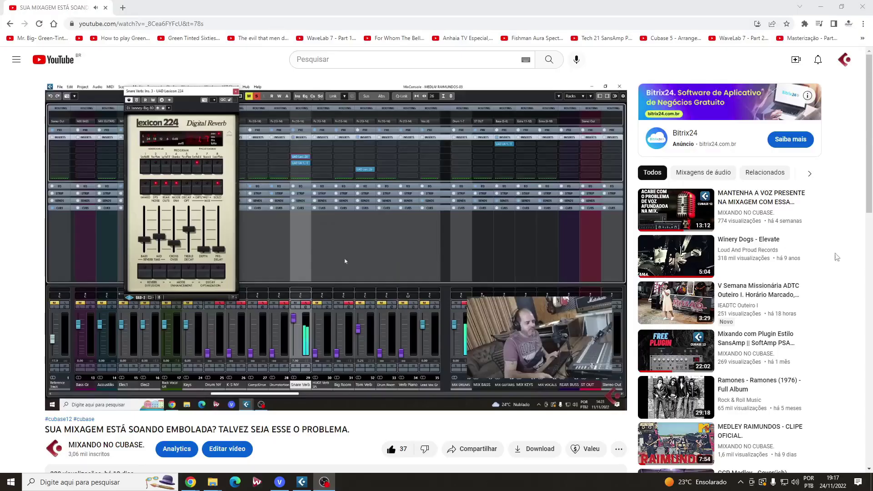
scroll(482, 206, "down", 3)
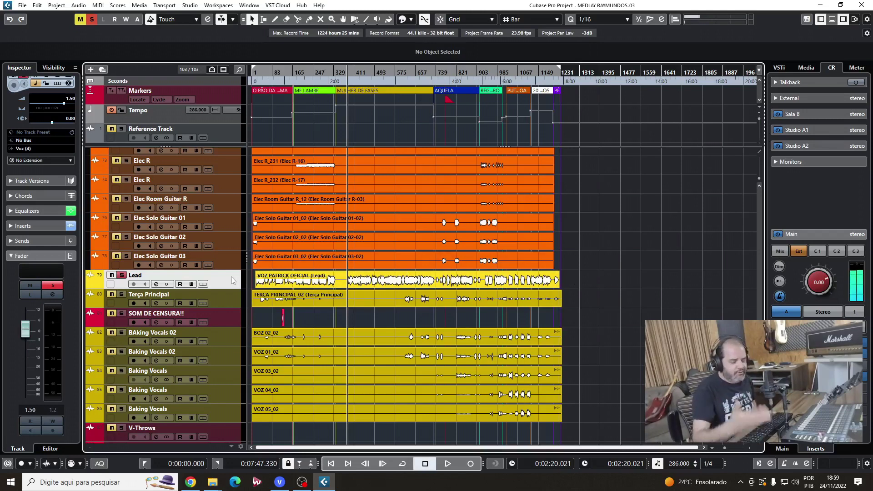
Play a passage of the soloed Lead vocal track and stop playback.
key("space")
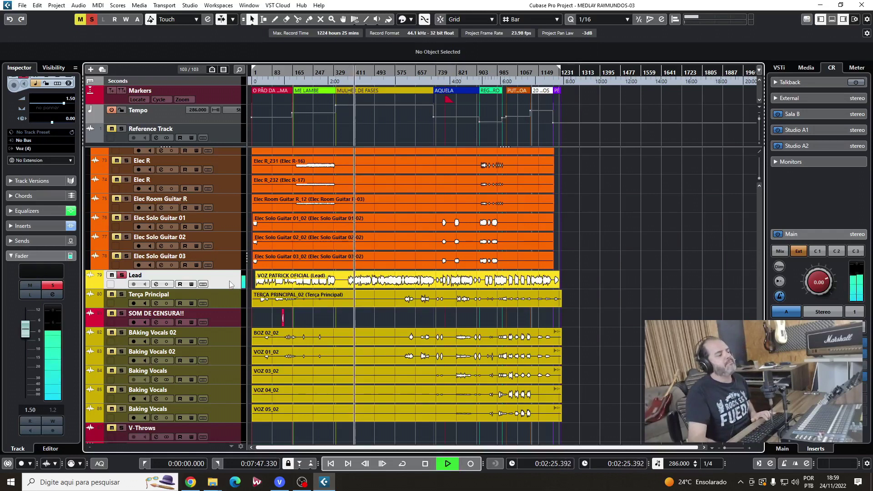
key("space")
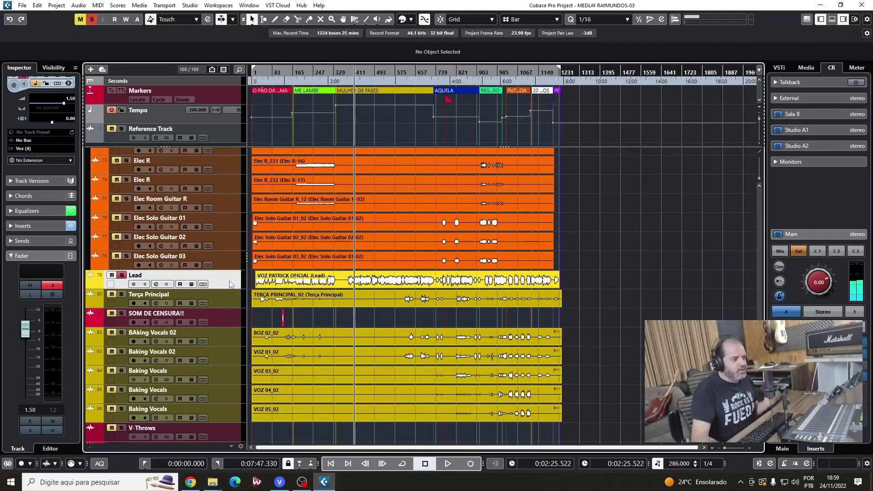
Duplicate the Lead vocal track and select the audio event on the copy.
right_click(231, 284)
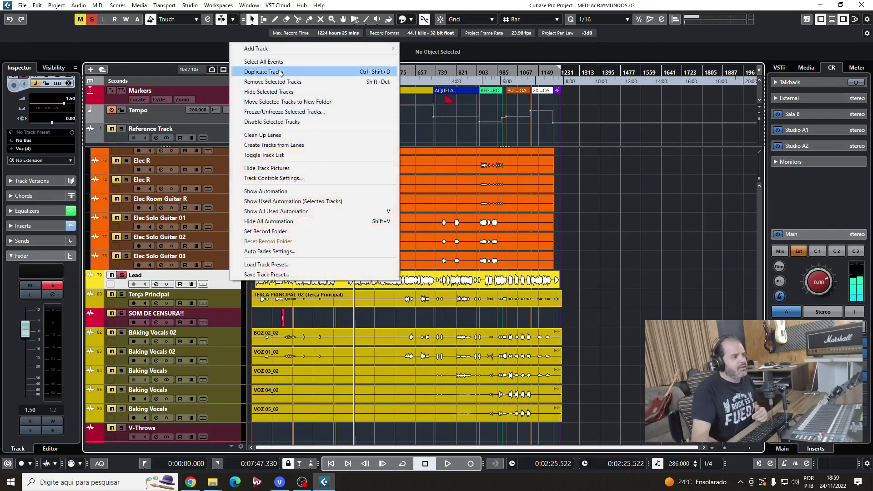
left_click(219, 287)
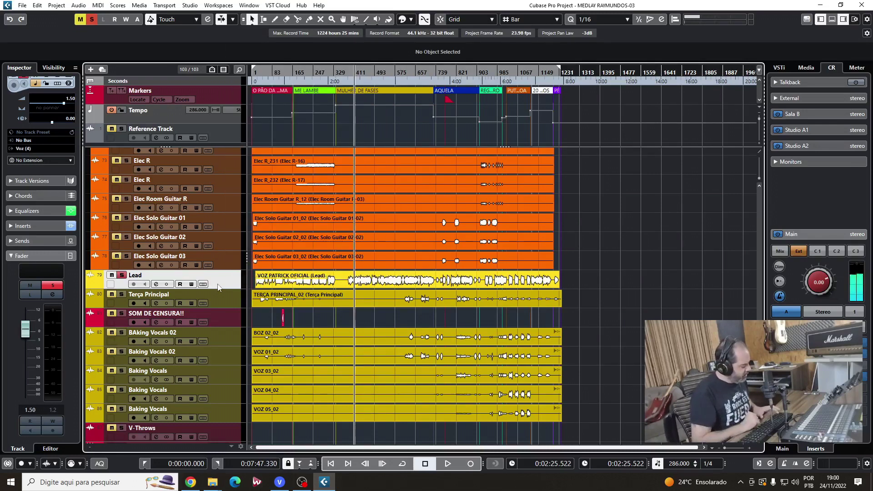
key("ctrl+d")
key("h")
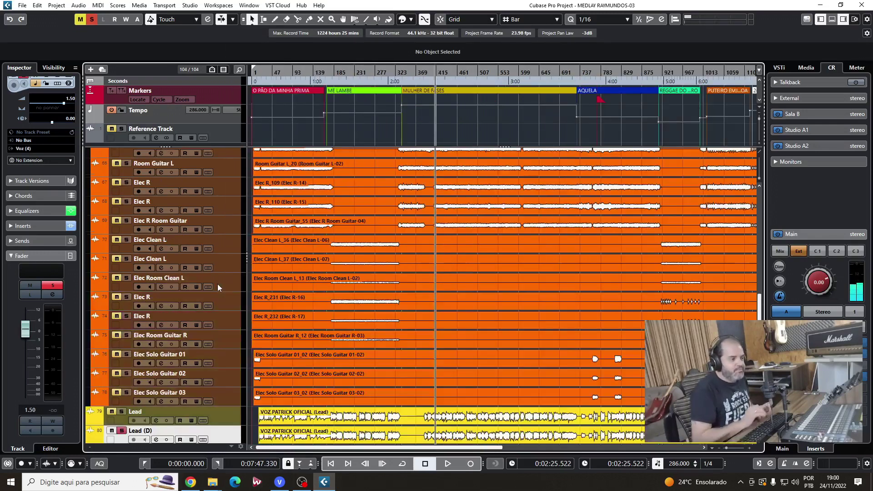
scroll(160, 327, "down", 3)
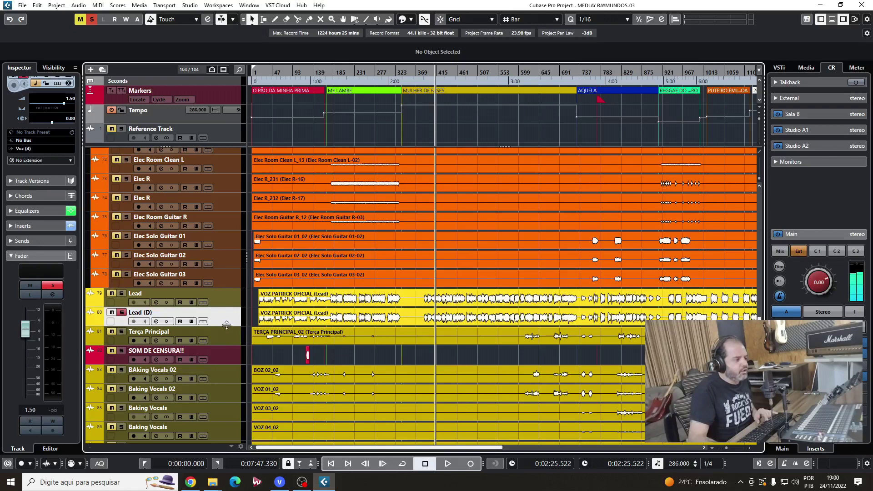
left_click(290, 318)
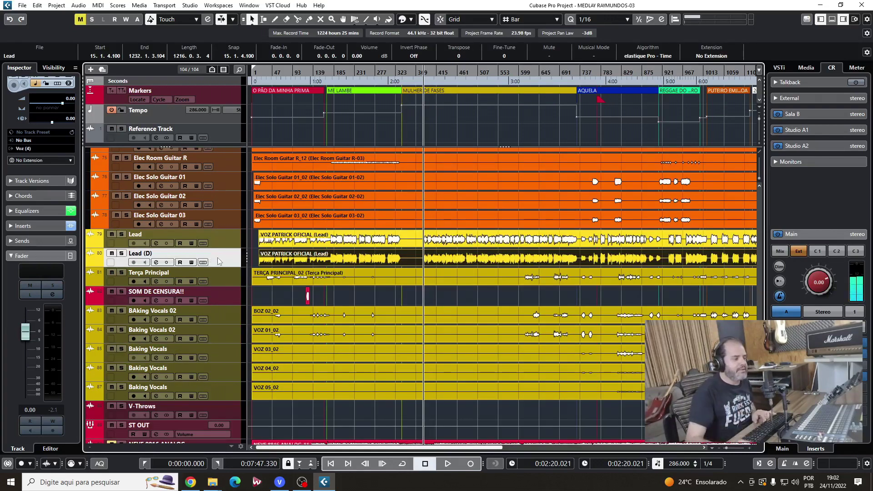
Load VST Amp Rack in the third insert slot of Lead (D), leaving only the plug-in's window open.
left_click(156, 262)
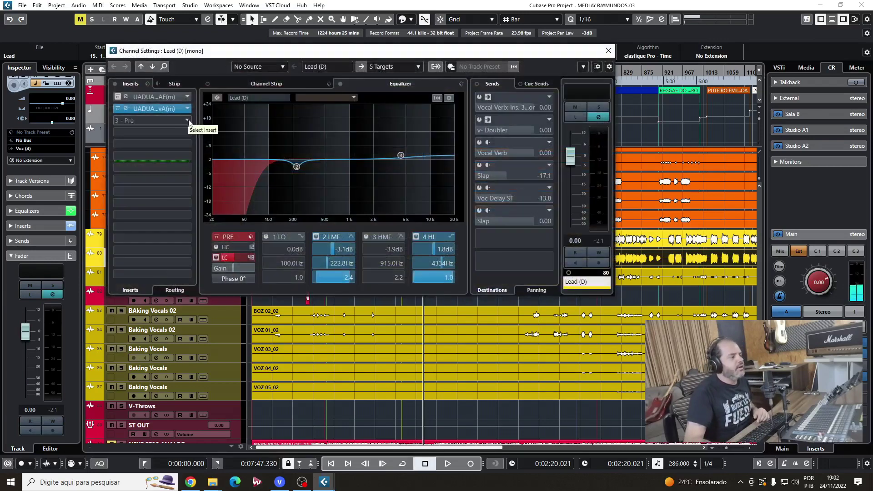
left_click(188, 121)
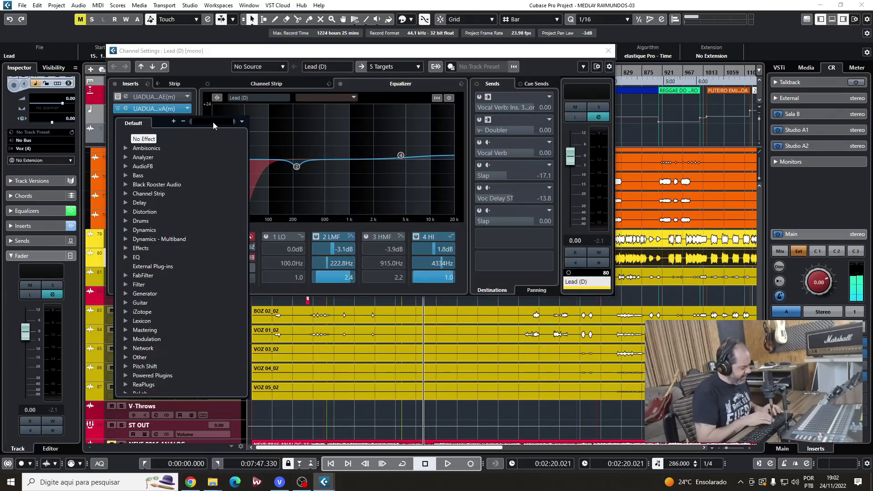
type("vs")
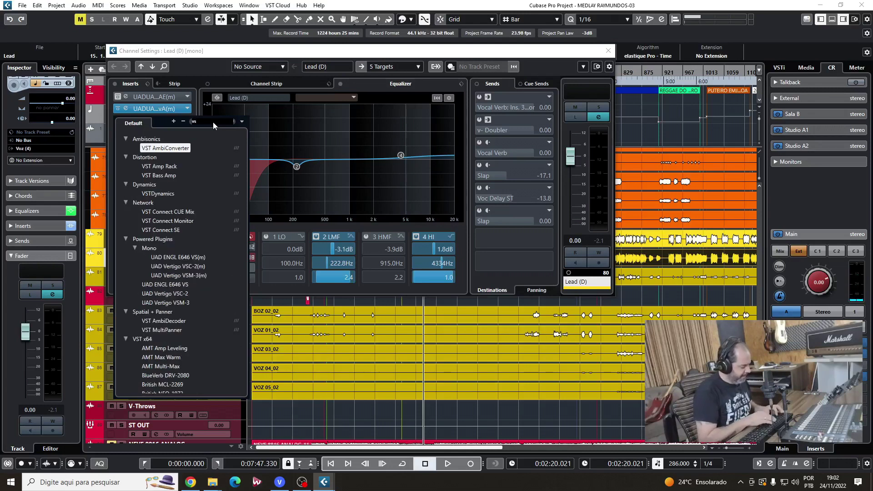
type("t am")
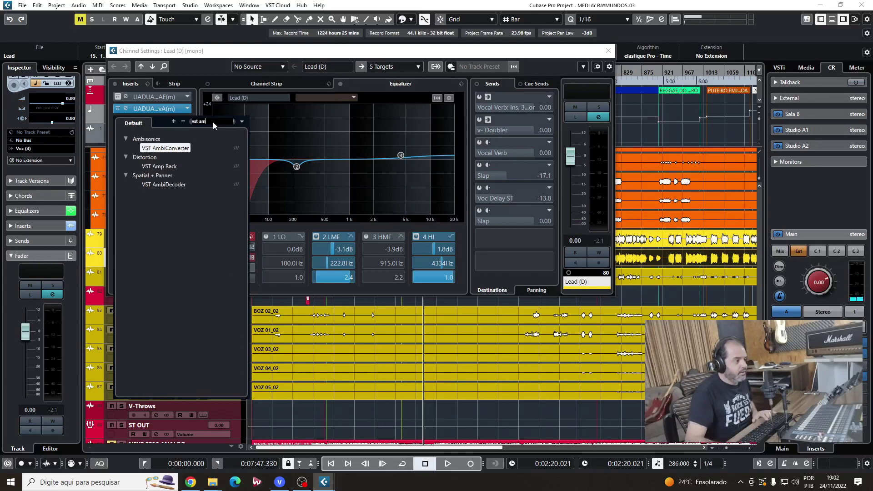
left_click(178, 166)
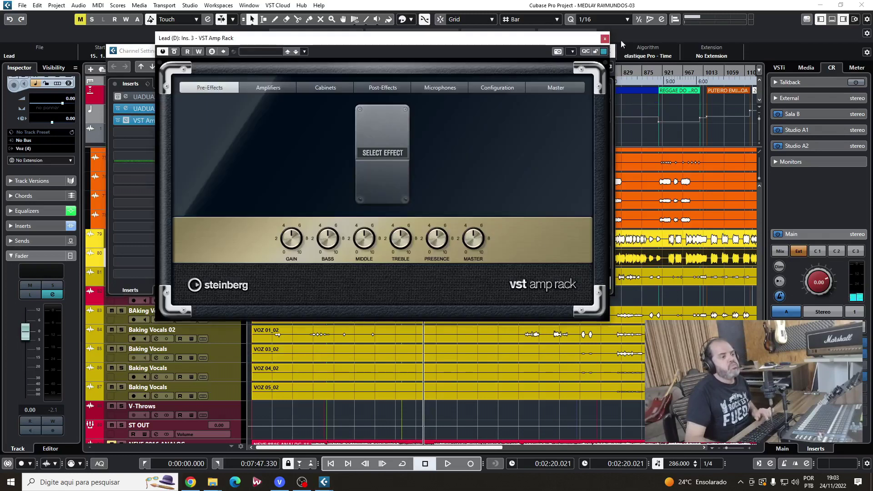
left_click_drag(590, 38, 588, 77)
left_click(608, 50)
left_click_drag(519, 81, 582, 88)
Solo the Lead (D) track and play a passage through the default amp rack sound.
left_click(122, 258)
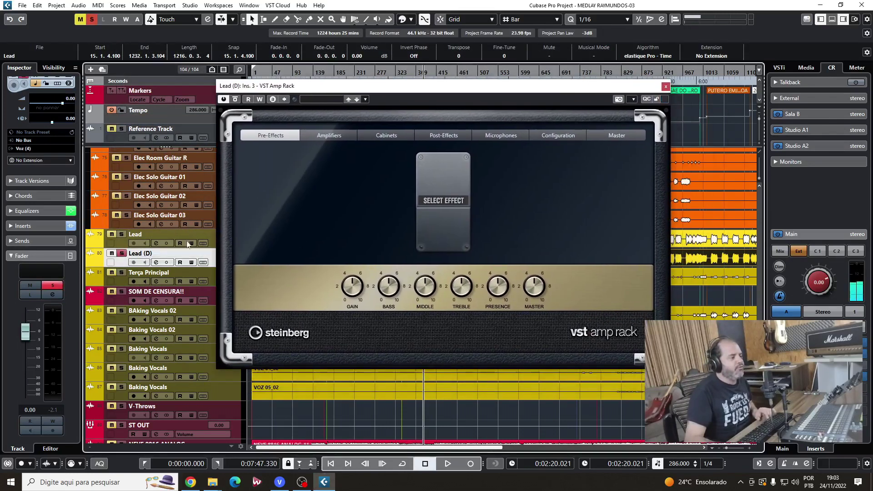
key("space")
left_click_drag(448, 88, 380, 65)
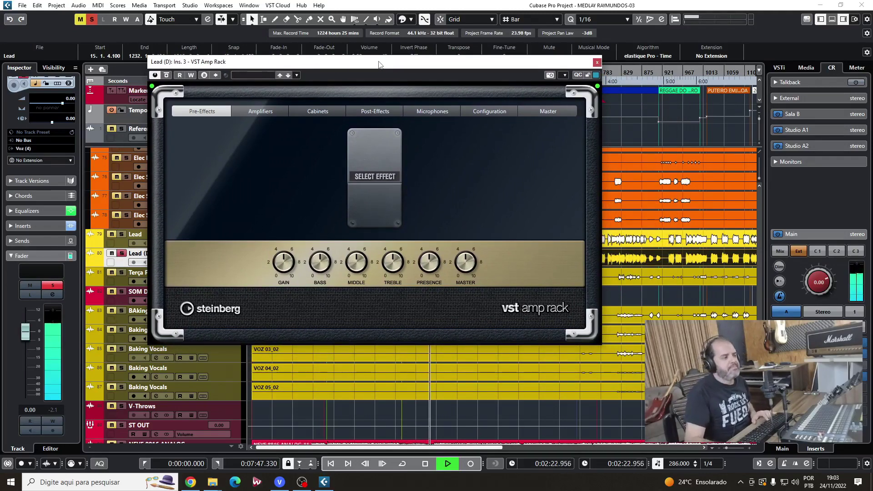
key("space")
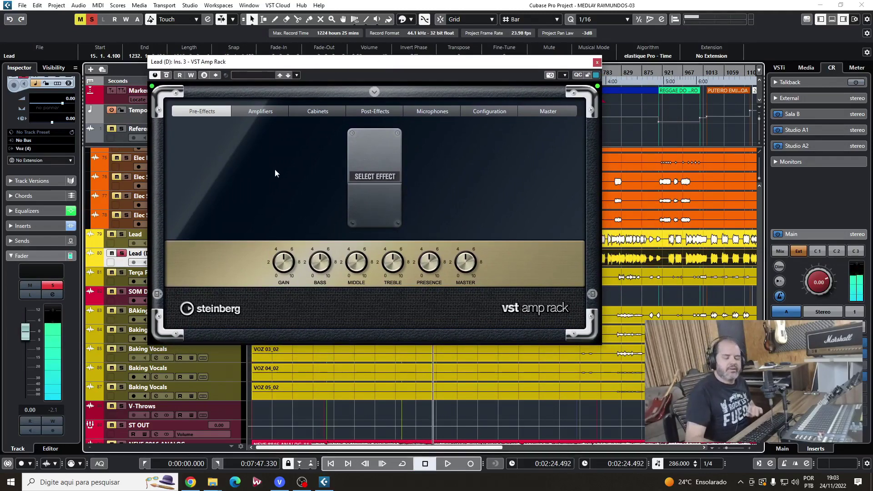
Choose the Plexi Lead 100 W amplifier in the amp rack and audition the vocal through it.
left_click(273, 115)
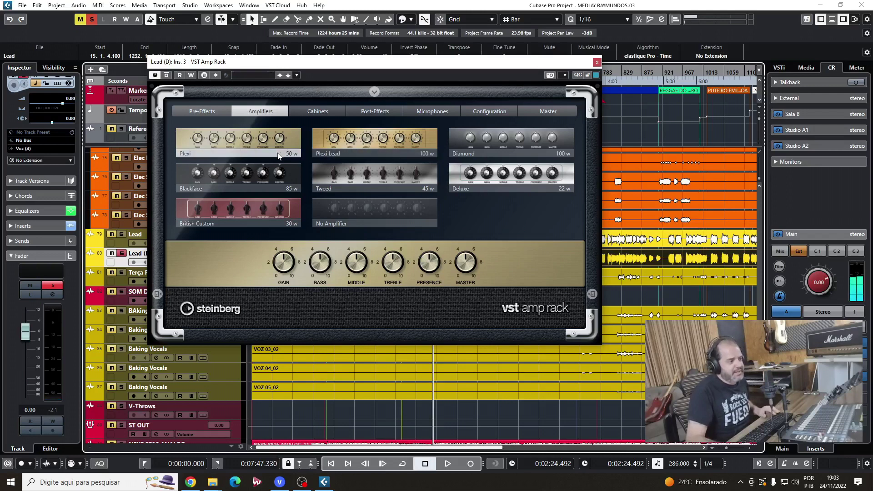
left_click(335, 153)
key("space")
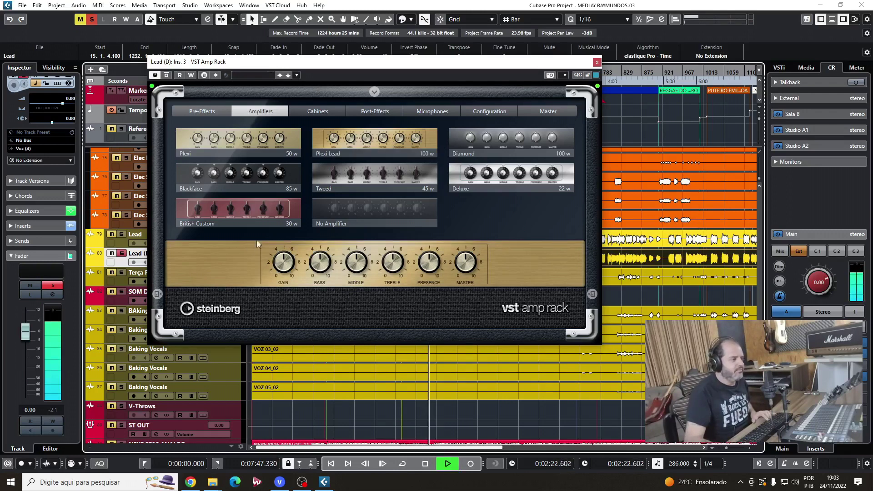
key("space")
Try the Blackface 85 W amplifier on the Lead (D) vocal and play a short passage.
left_click(265, 188)
key("space")
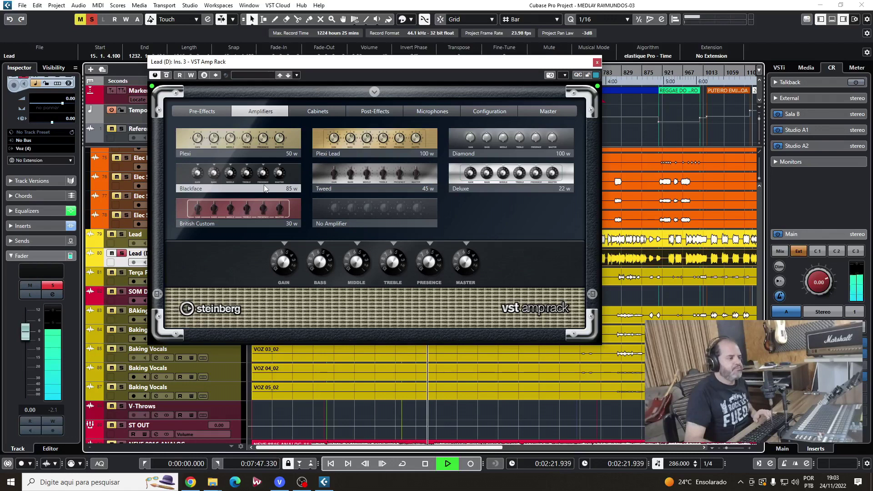
key("space")
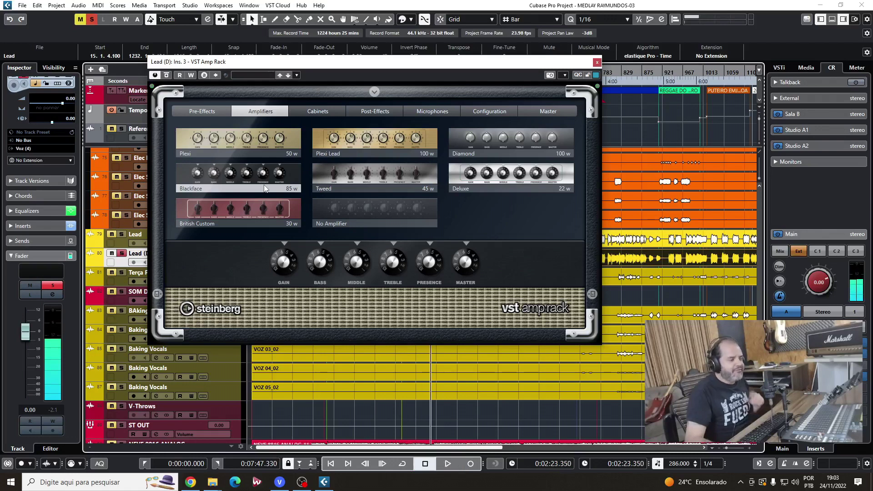
Switch the amp rack to the British Custom 30 W amplifier and audition the vocal with it.
left_click(253, 224)
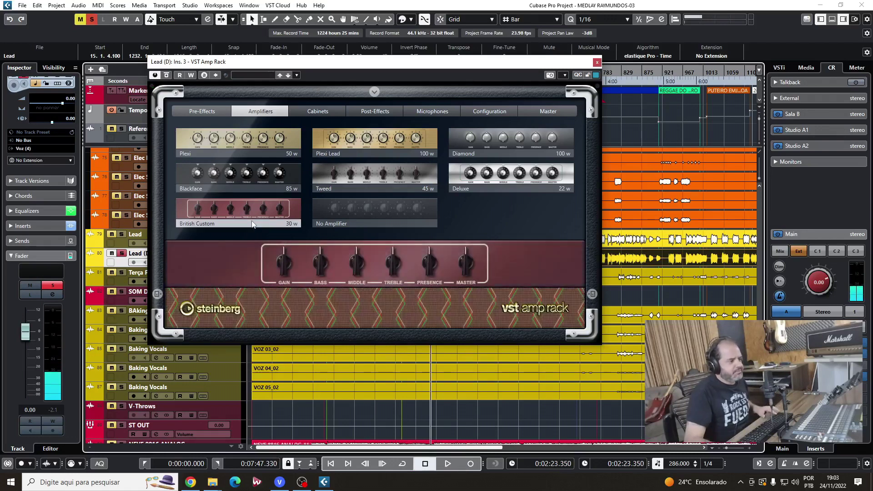
key("space")
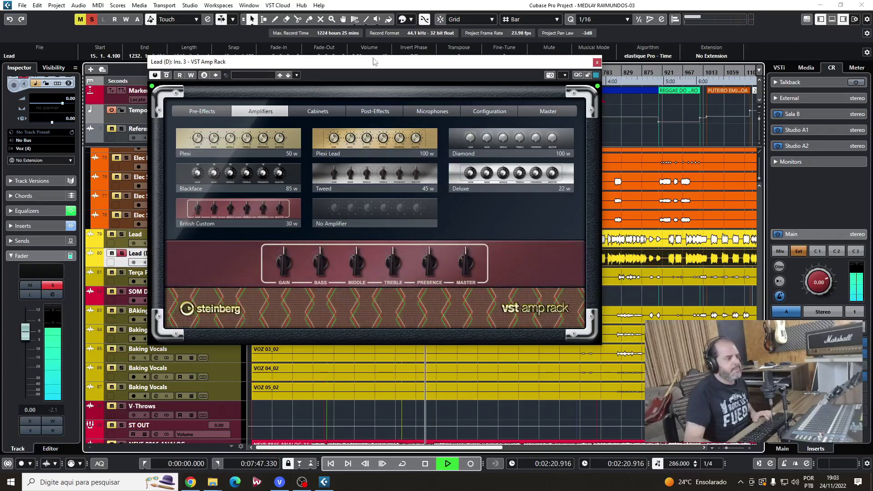
left_click_drag(374, 61, 371, 61)
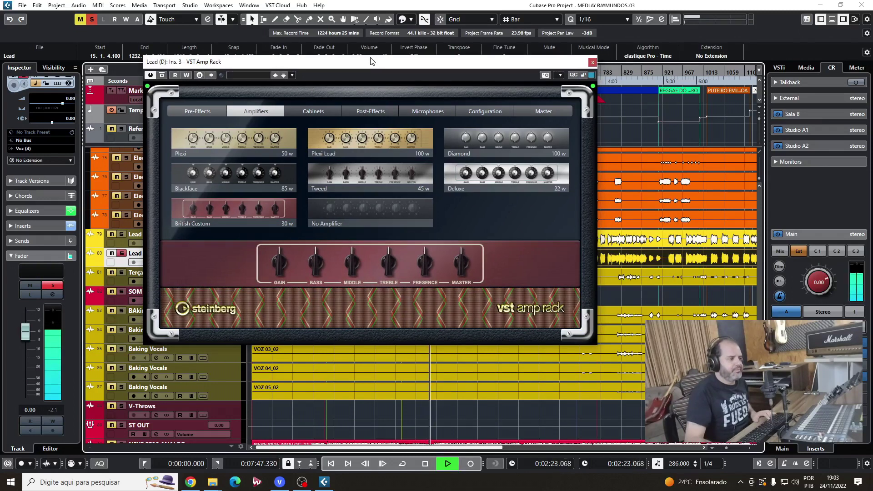
key("space")
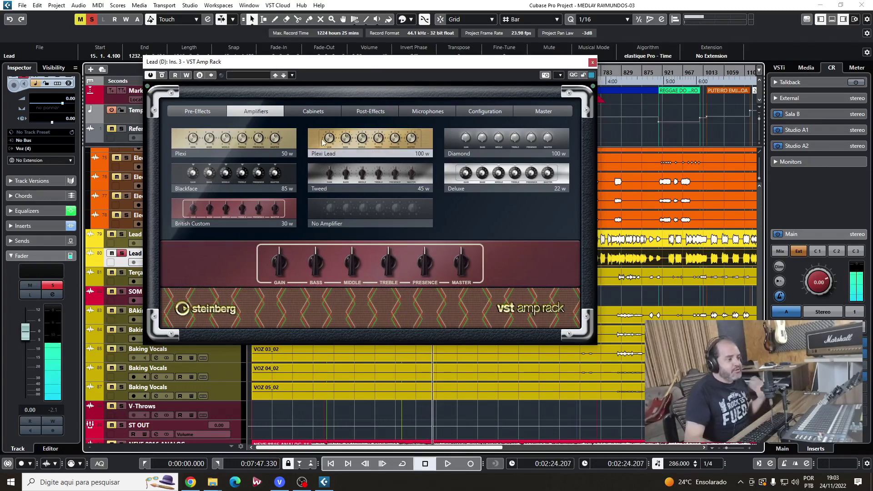
Show the amp rack's cabinet choices and listen to the vocal with the British Custom sound.
left_click(325, 114)
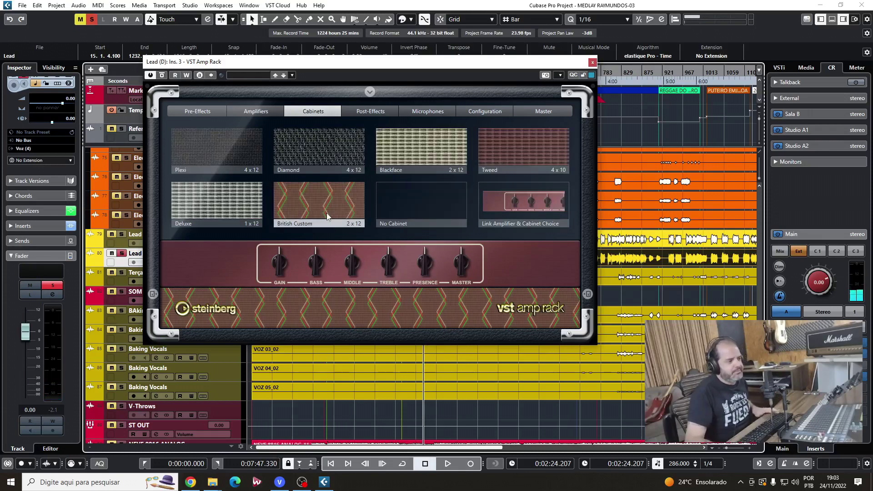
key("space")
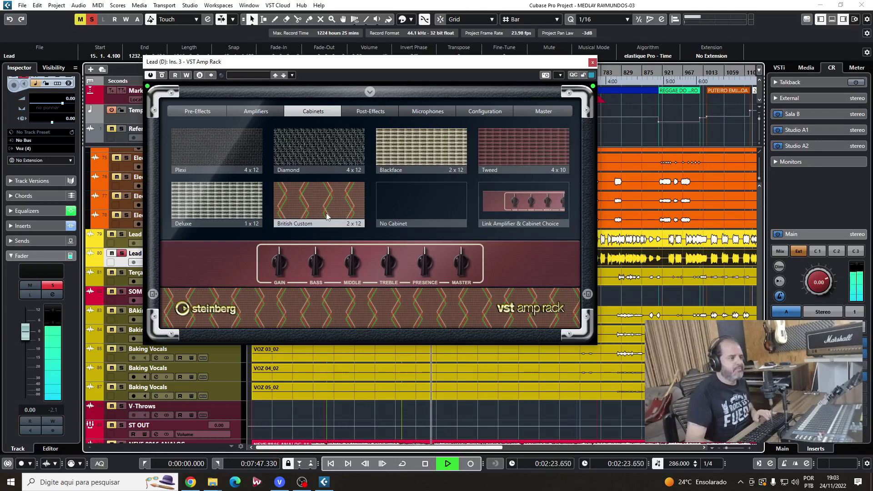
key("space")
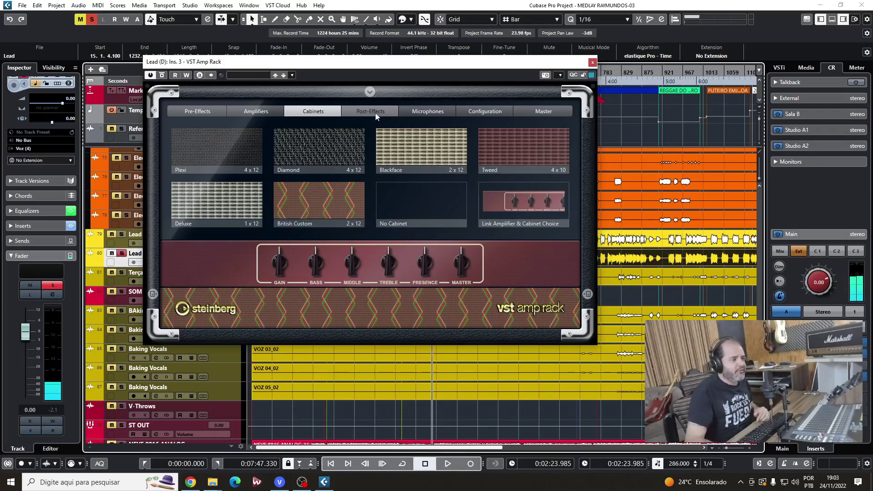
Add a Chorus pedal followed by a Delay pedal to the amp rack's post-effects.
left_click(375, 112)
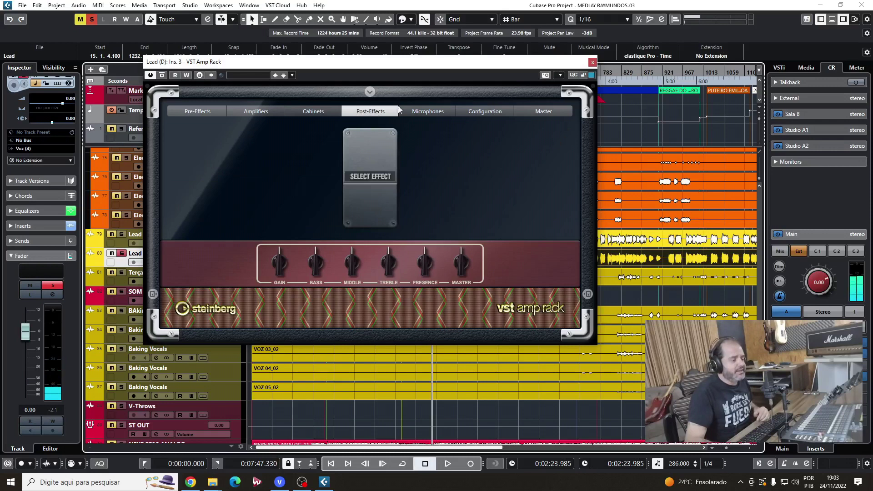
left_click(372, 177)
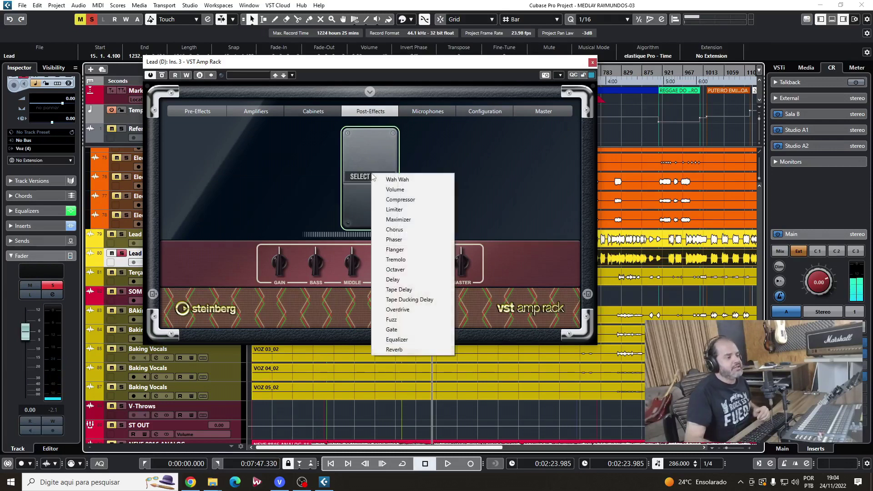
left_click(419, 229)
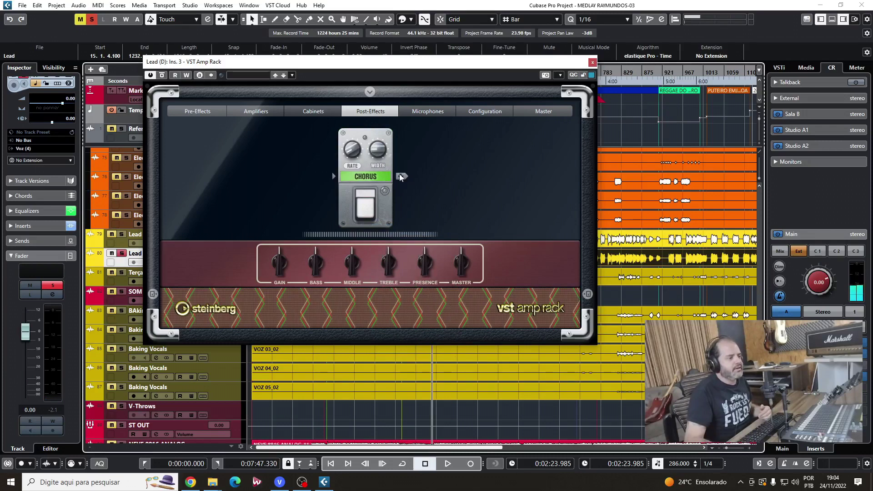
left_click(401, 176)
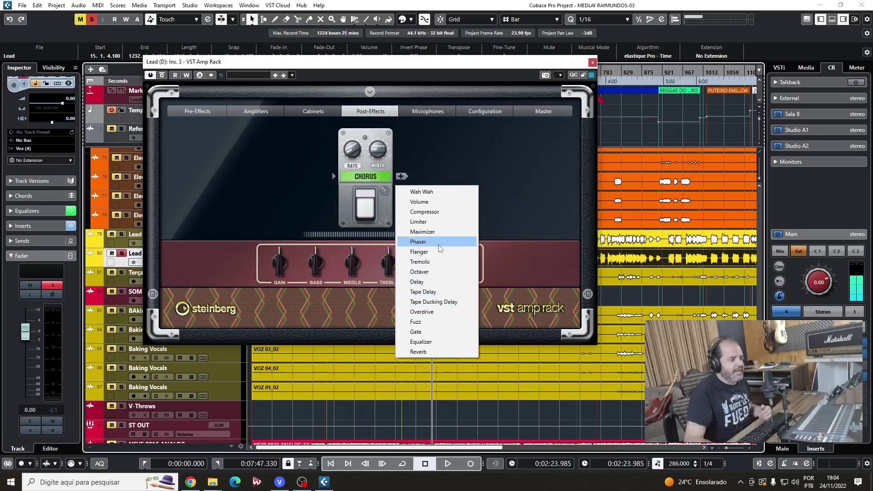
left_click(439, 282)
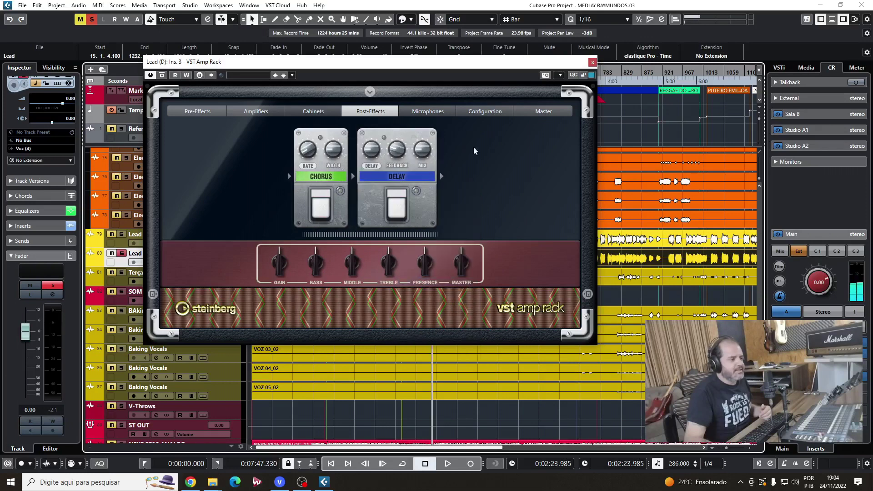
Add a Reverb pedal after the Delay in the post-effects chain.
left_click(430, 176)
left_click(427, 171)
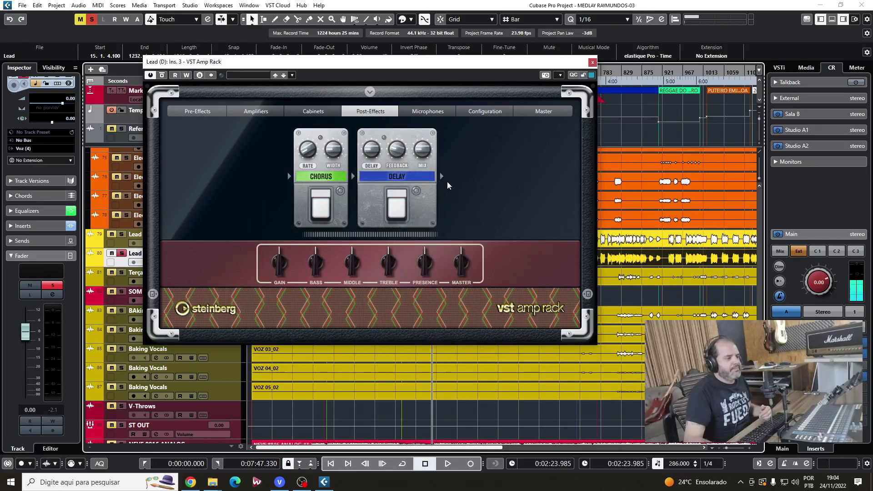
left_click(444, 176)
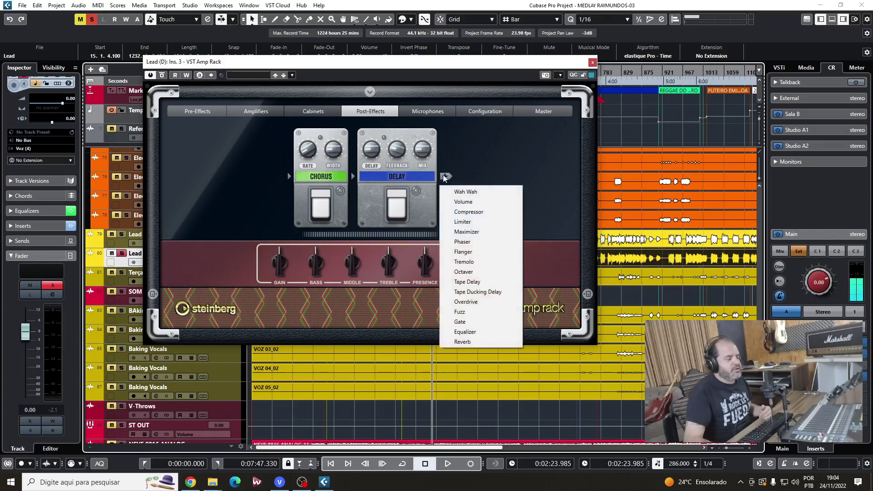
left_click(479, 344)
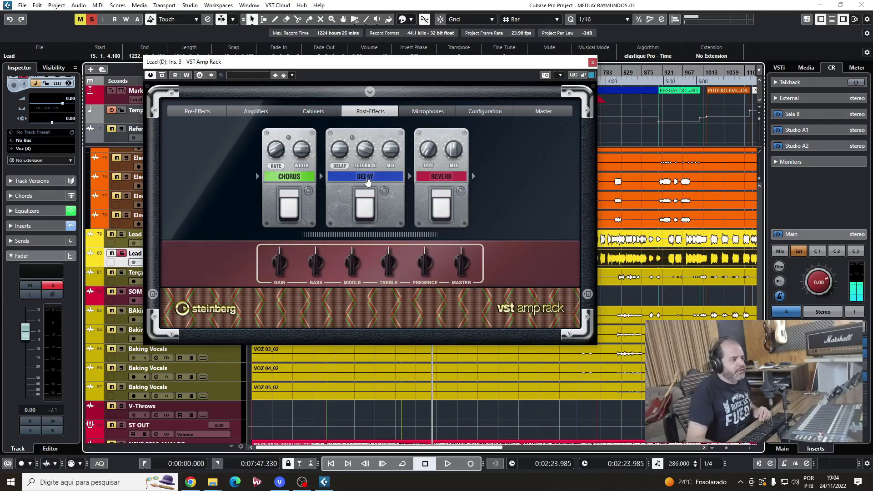
Sync the Delay pedal to the project tempo, switch it on and audition the vocal with the delay.
mouse_move(360, 160)
left_click(352, 137)
mouse_move(342, 152)
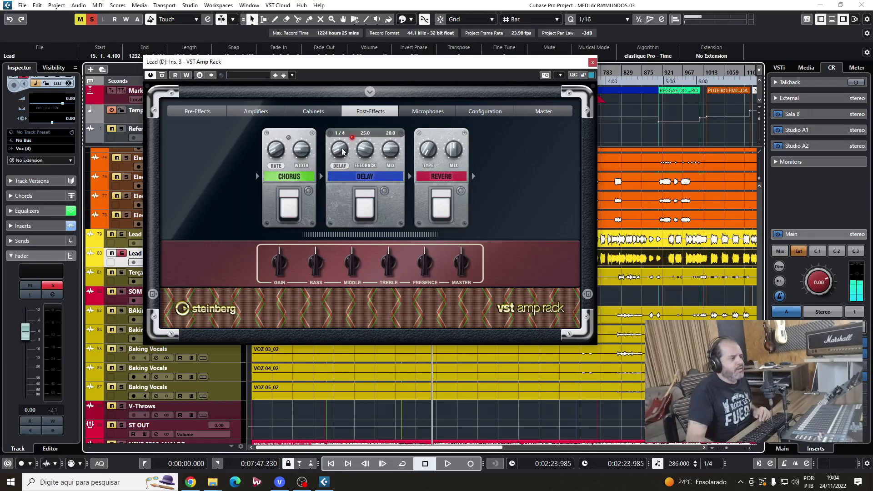
left_click(367, 209)
key("space")
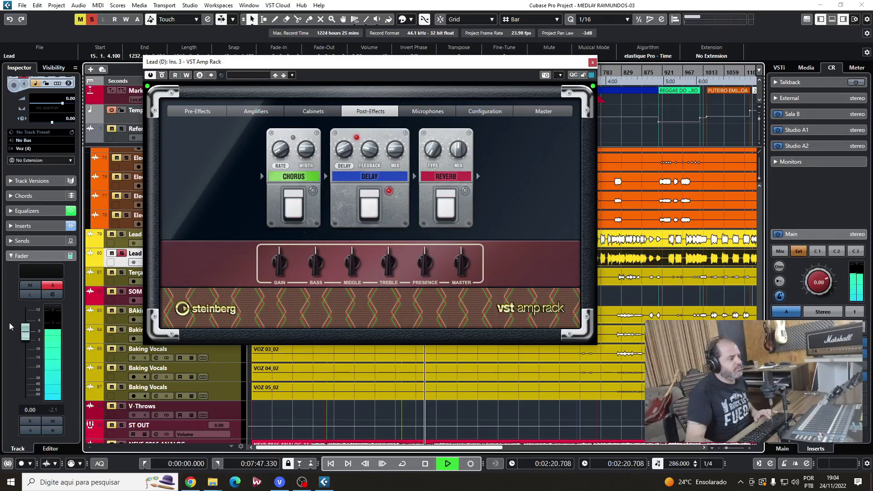
left_click_drag(308, 66, 488, 31)
key("space")
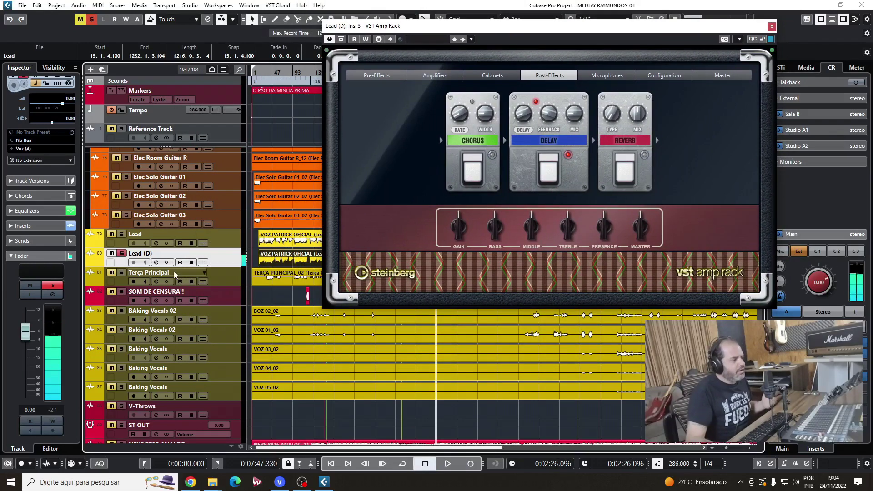
Pull the Lead (D) track's volume all the way down and solo the original Lead track as well.
left_click_drag(25, 335, 26, 394)
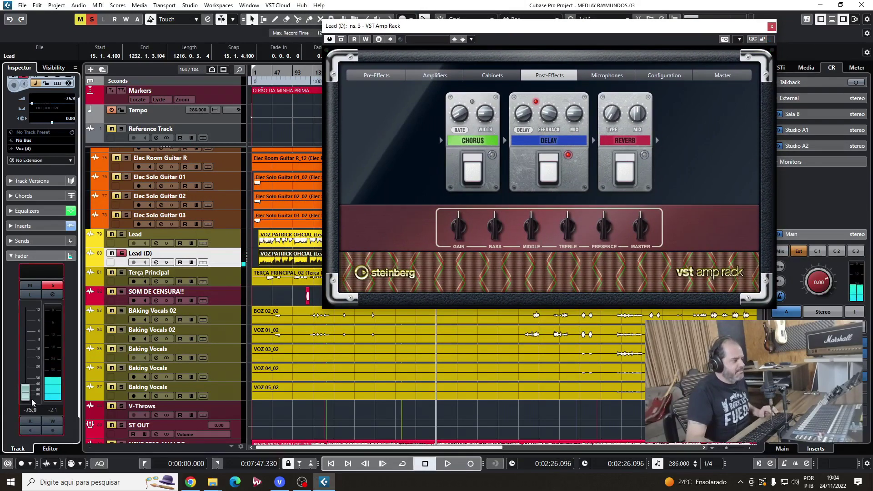
left_click(111, 235)
left_click(231, 246)
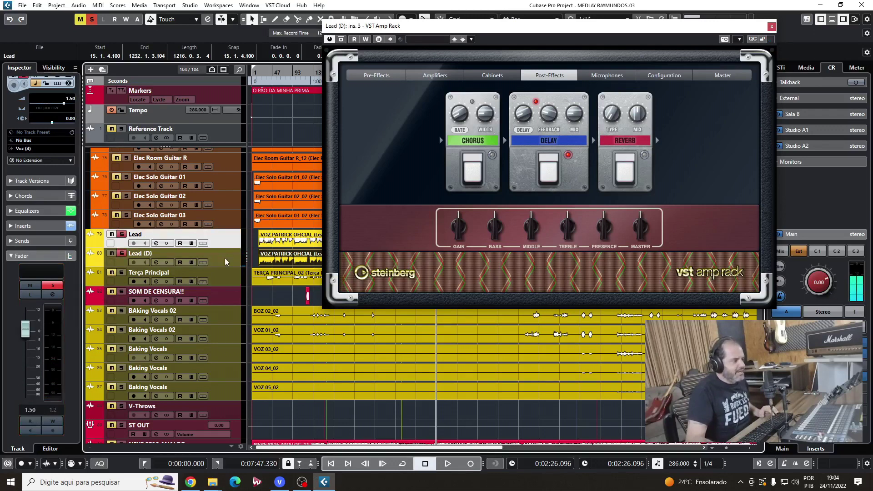
left_click(224, 262)
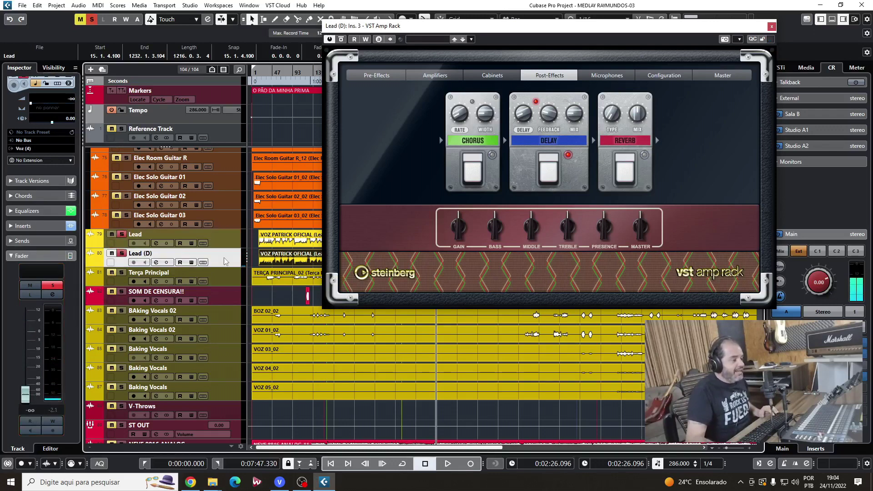
Rename the duplicate vocal track Lead (D) as Lead Amp.
double_click(166, 258)
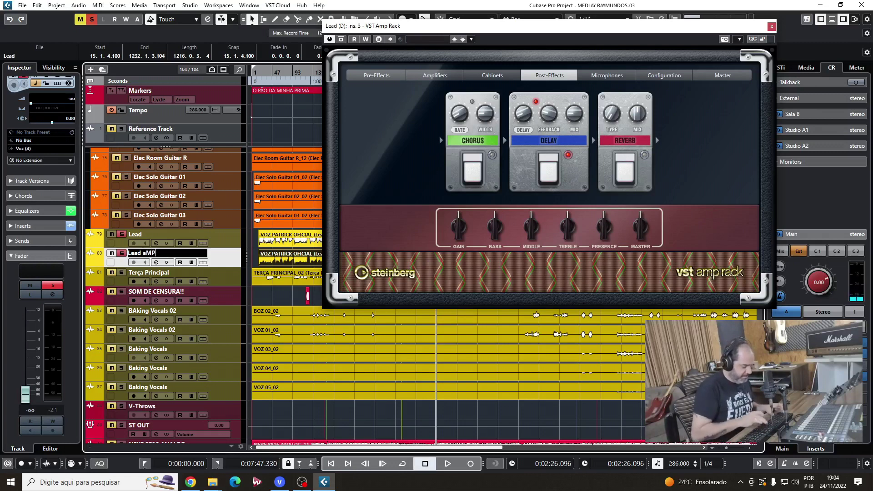
key("Return")
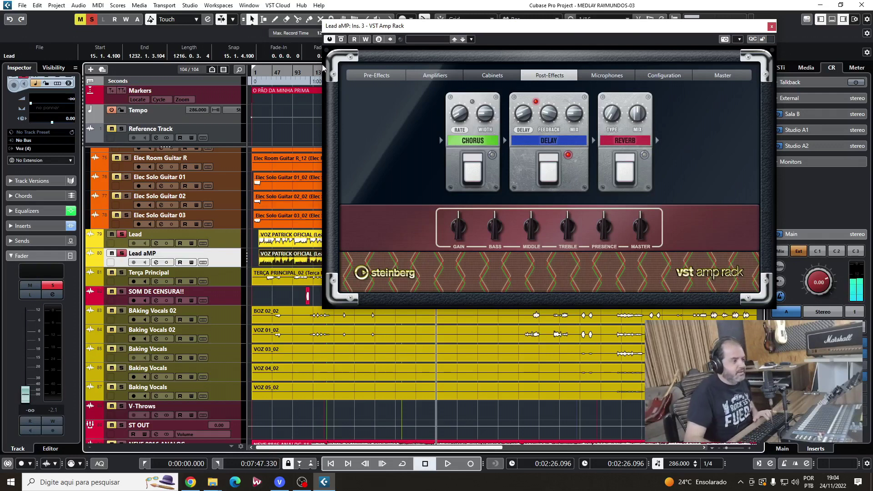
left_click_drag(372, 34, 378, 29)
key("KP_Subtract")
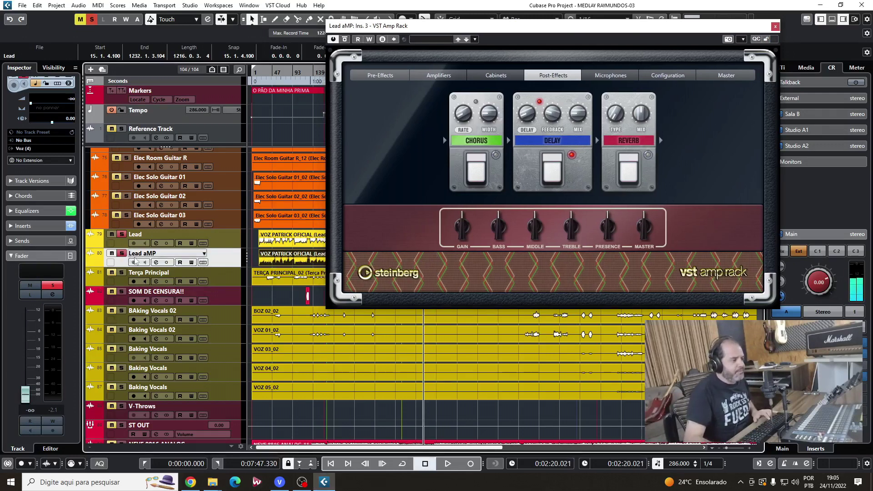
double_click(155, 254)
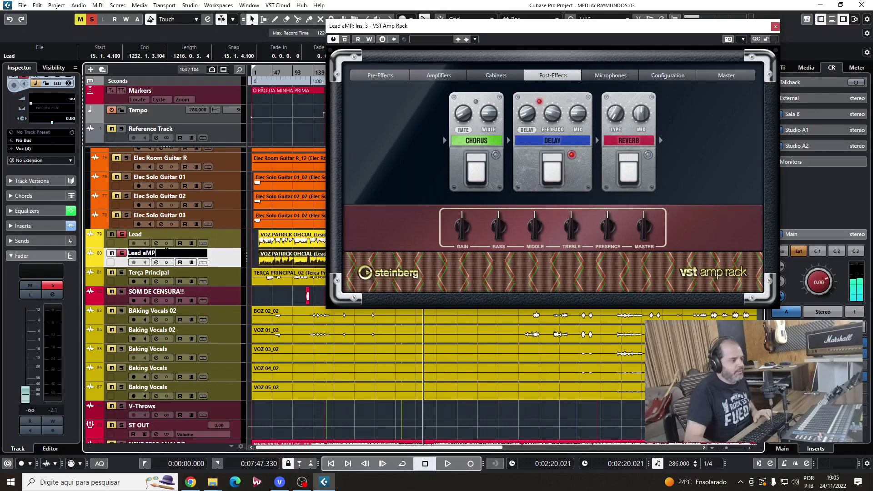
key("BackSpace")
key("BackSpace")
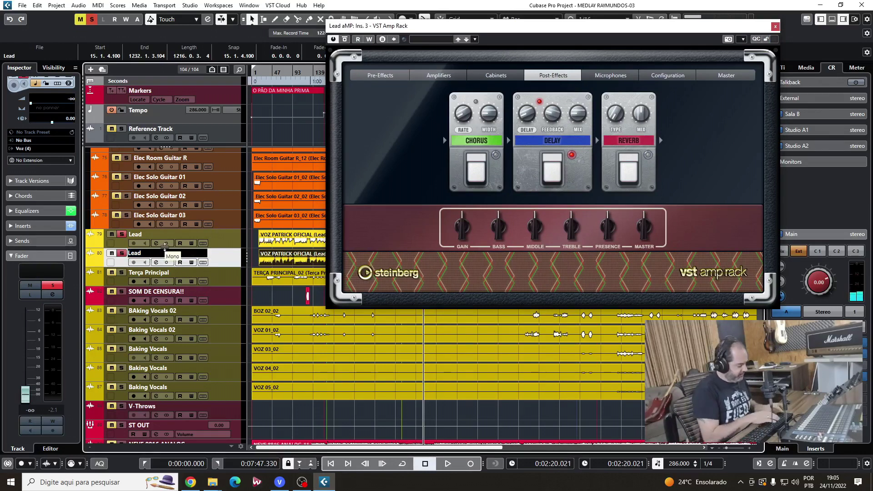
type("mp")
key("Return")
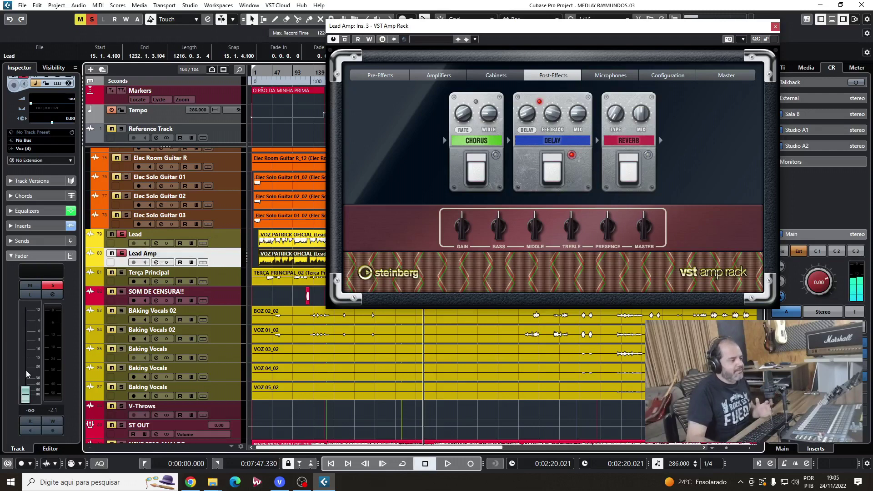
Play both soloed vocals and raise the Lead Amp volume from silence to about -14.6 dB.
mouse_move(26, 395)
left_mouse_down()
mouse_move(32, 366)
mouse_move(29, 398)
left_mouse_up()
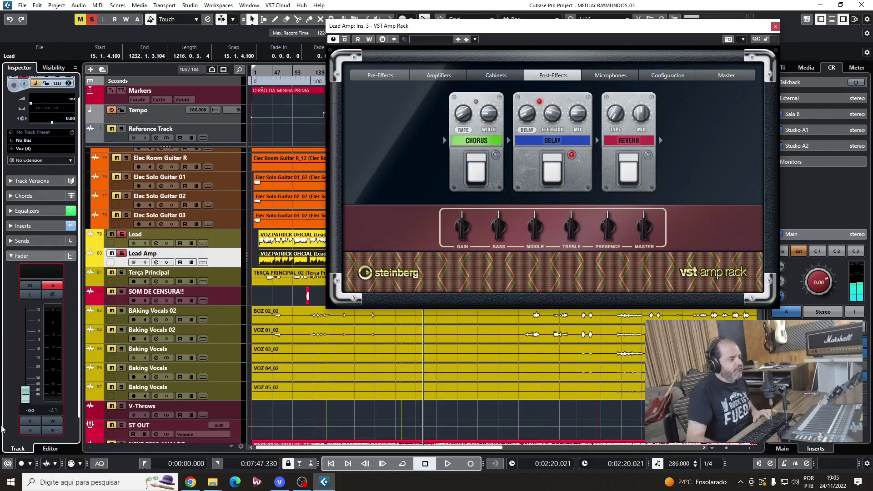
key("space")
left_click_drag(26, 400, 41, 362)
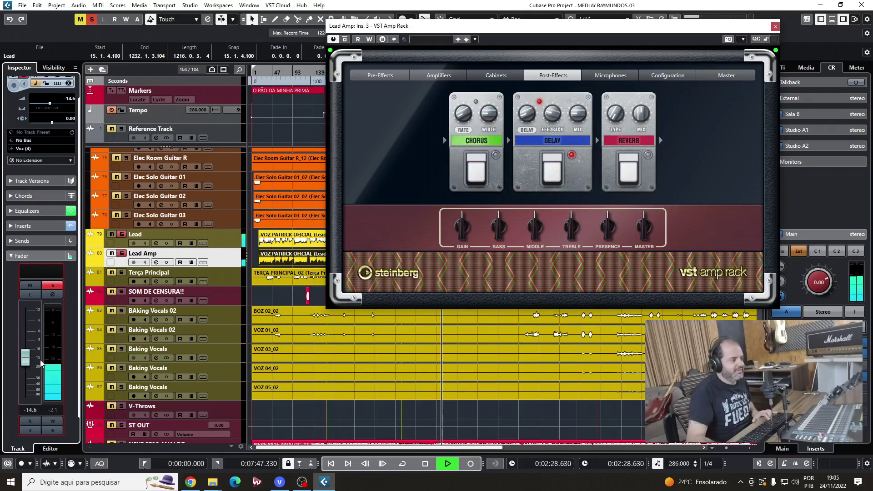
left_click_drag(41, 362, 42, 361)
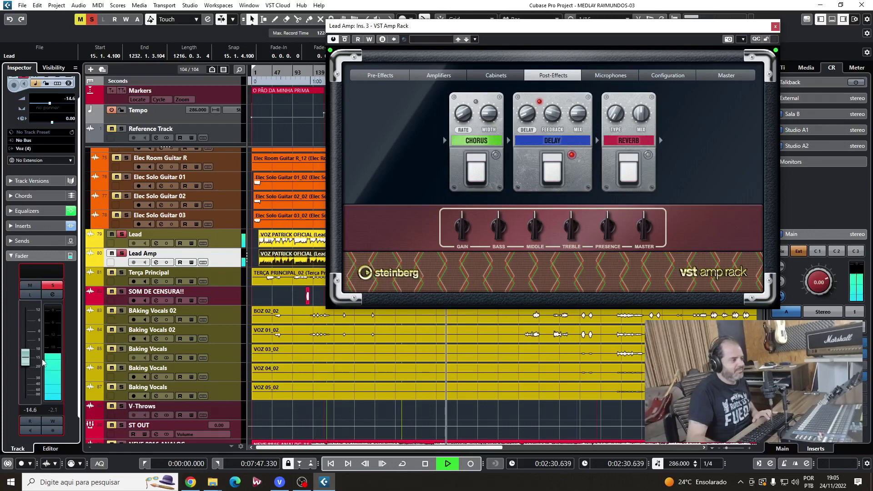
key("space")
Clear all solos, play the full mix and blend in the Lead Amp track at about -9.16 dB.
left_click(93, 19)
key("space")
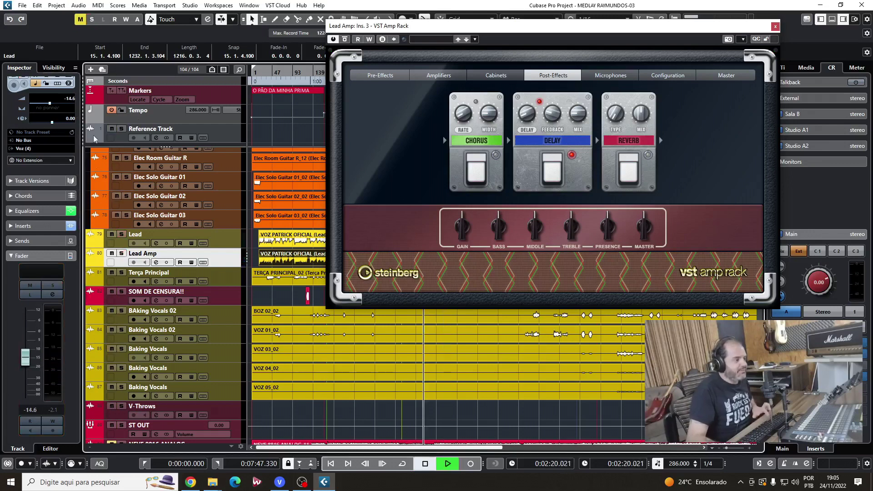
left_click_drag(29, 361, 32, 360)
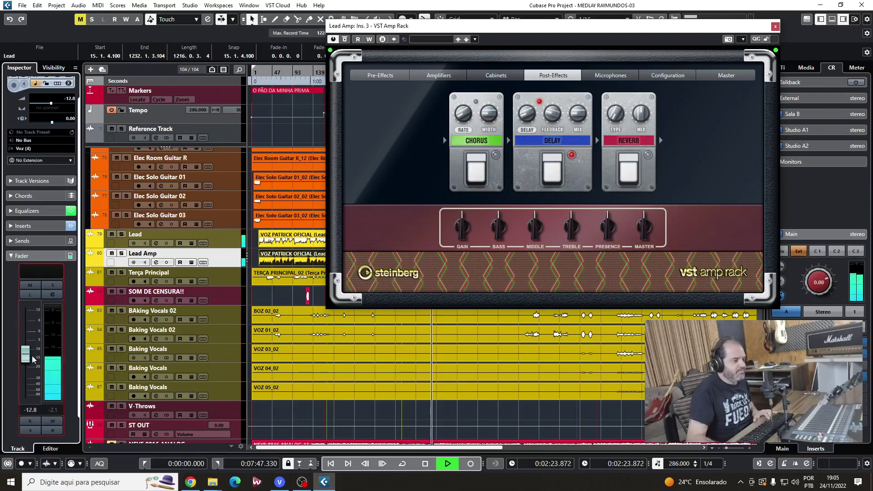
left_click_drag(32, 359, 33, 358)
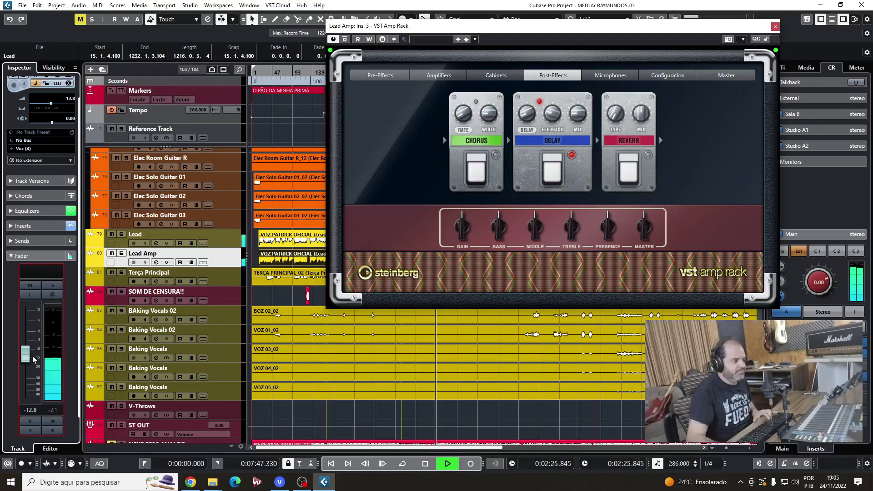
left_click(222, 241)
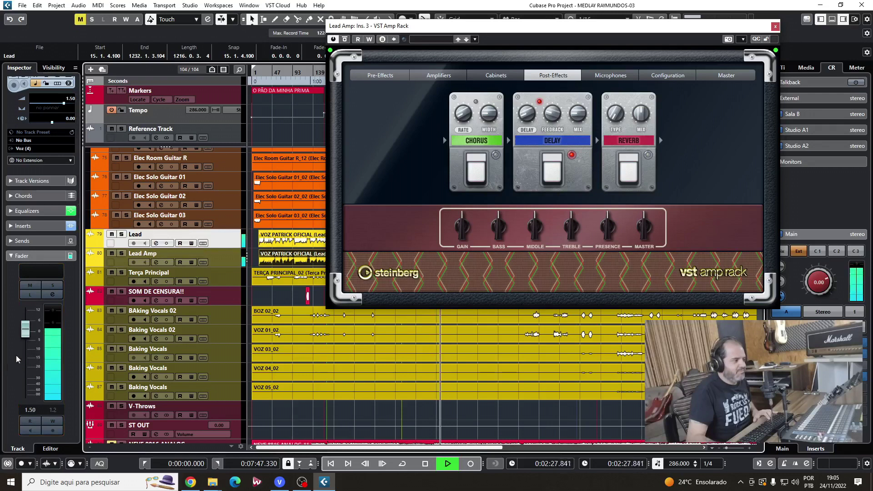
key("Down")
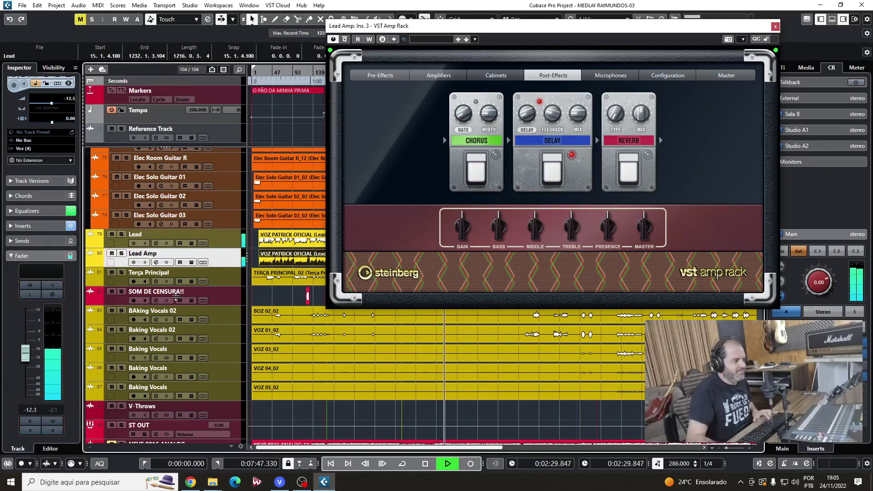
left_click_drag(28, 360, 33, 356)
key("space")
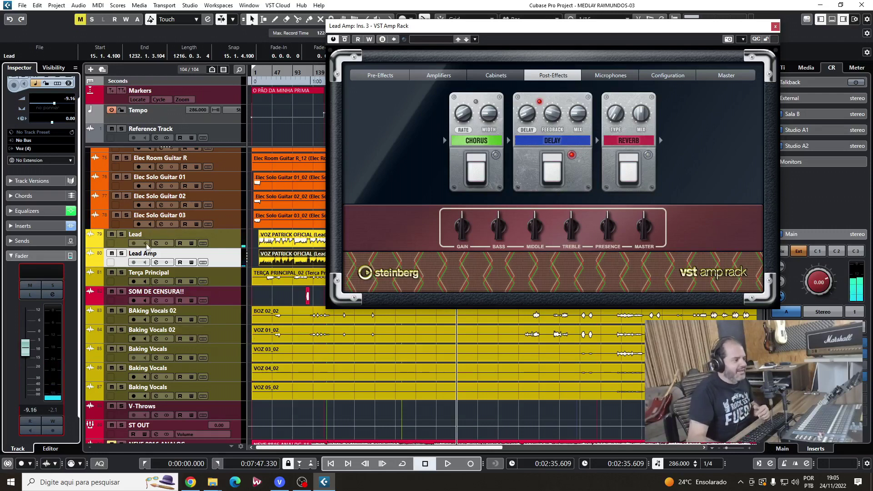
Solo Lead and Lead Amp, bypass the Delay pedal, switch on the Chorus and start playback.
left_click(121, 234)
left_click(122, 254)
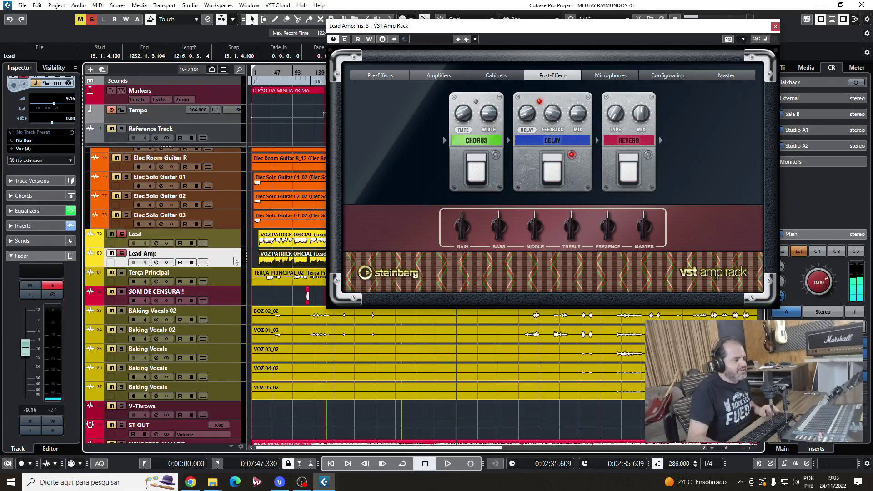
key("KP_0")
left_click(555, 176)
left_click(483, 181)
key("space")
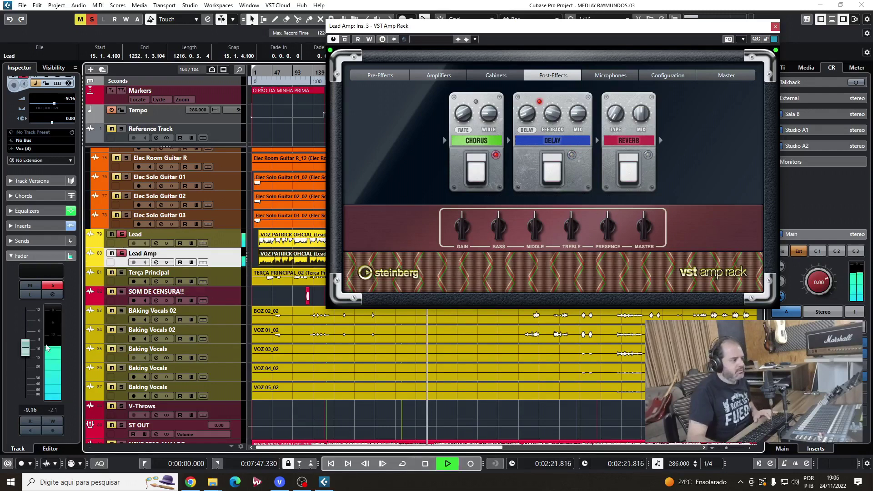
Audition the chorused vocal blend and settle the Lead Amp volume at about -8.38 dB.
left_click_drag(28, 348, 31, 340)
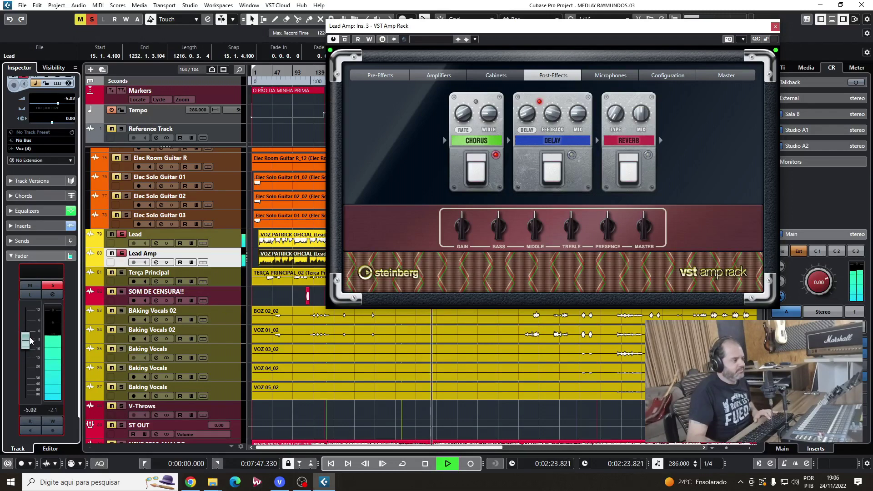
key("space")
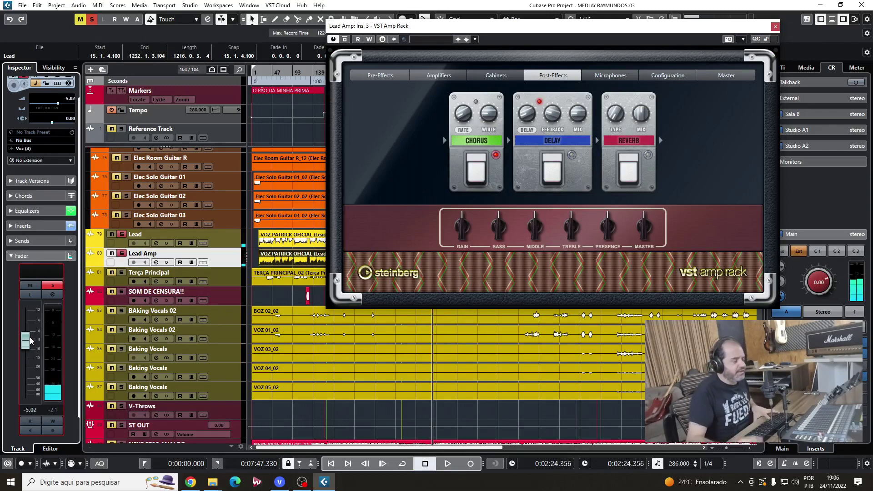
key("space")
left_click_drag(31, 340, 31, 345)
key("space")
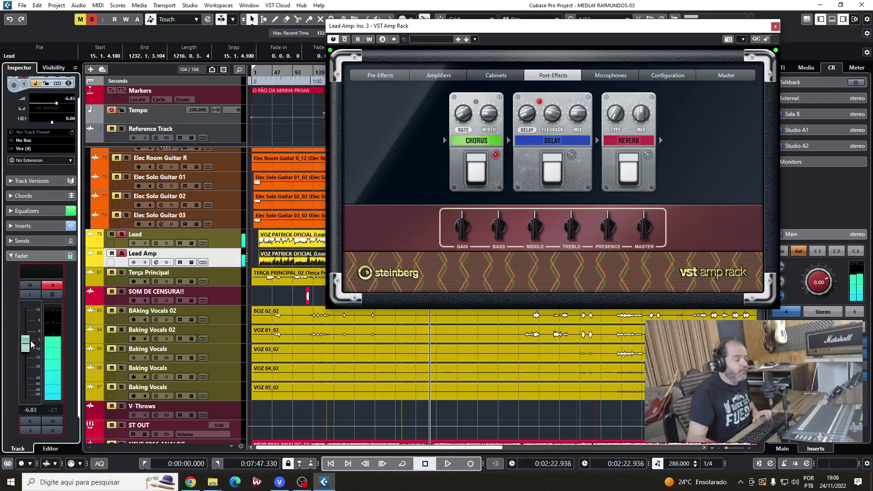
key("space")
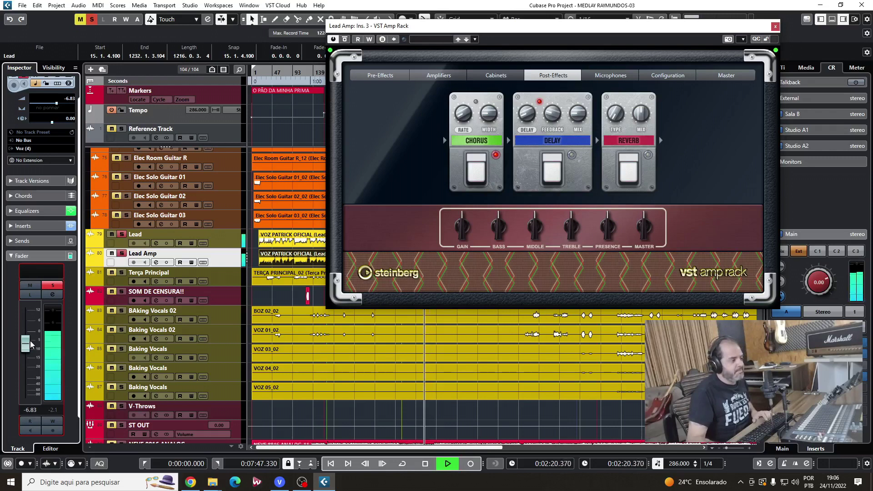
left_click_drag(30, 345, 32, 348)
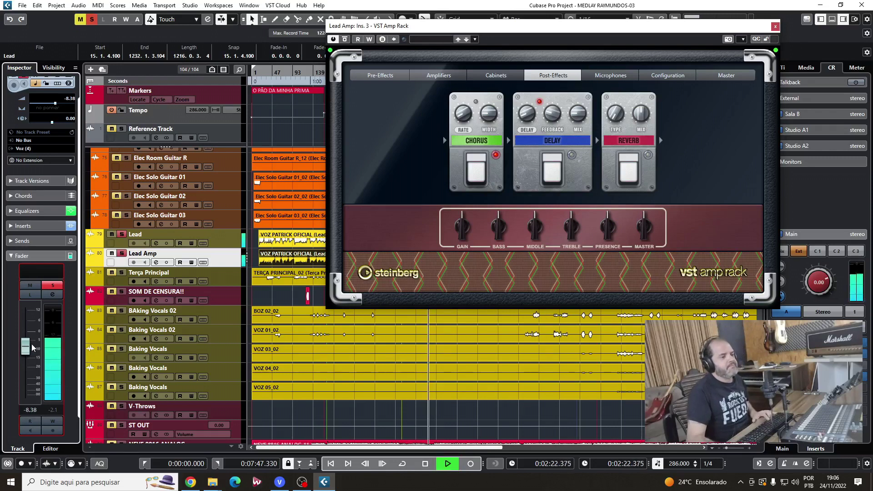
key("space")
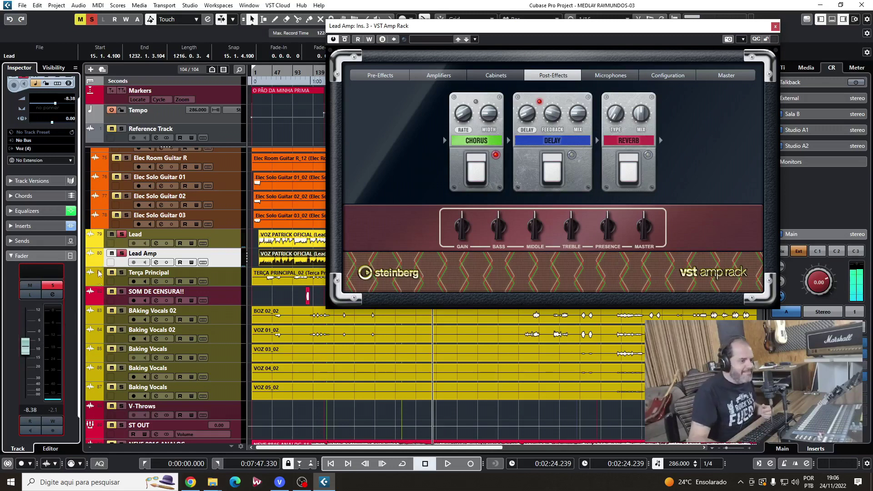
Replace the Chorus with the Reverb pedal and audition the blend with Lead Amp at about -4.76 dB.
left_click(483, 168)
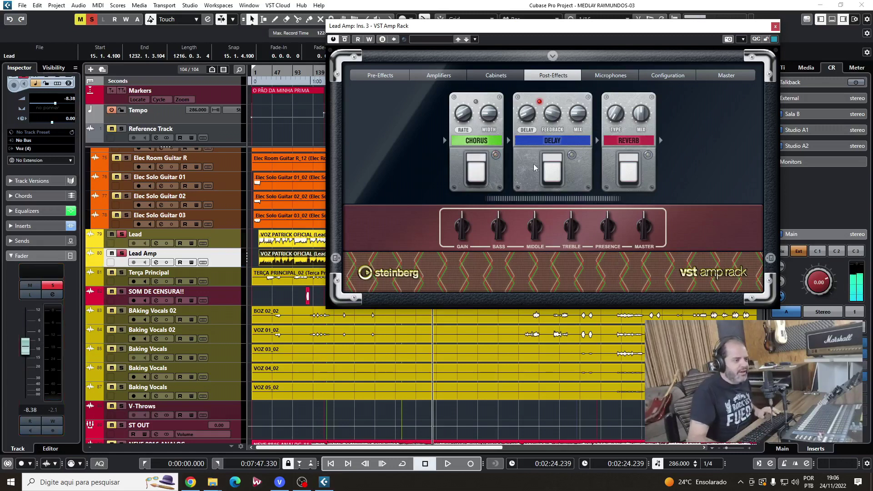
left_click(627, 172)
key("KP_0")
key("space")
left_click_drag(26, 349, 32, 341)
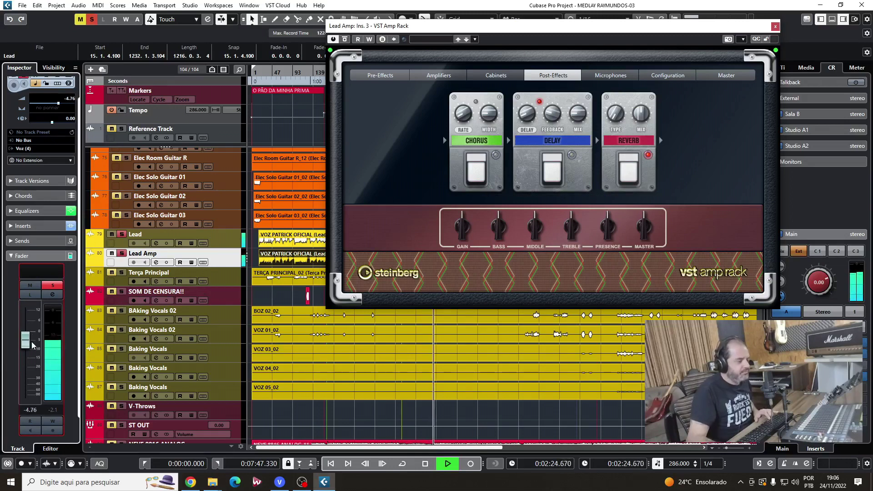
key("space")
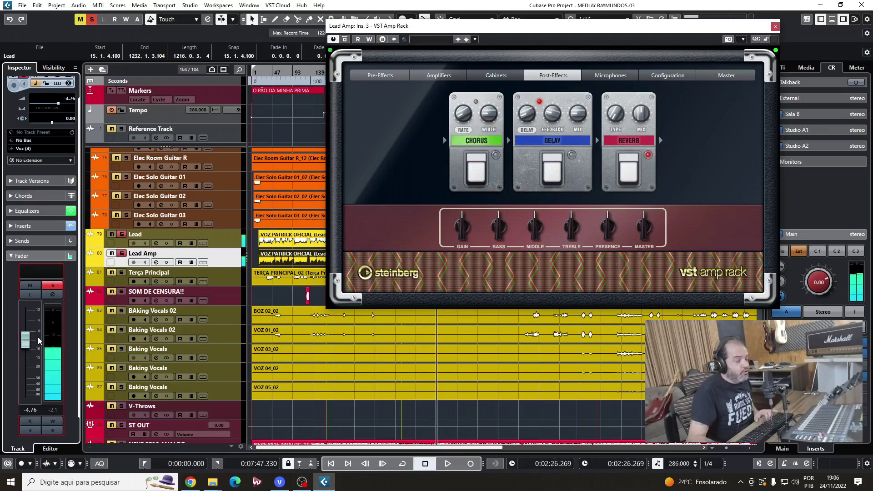
key("KP_0")
key("space")
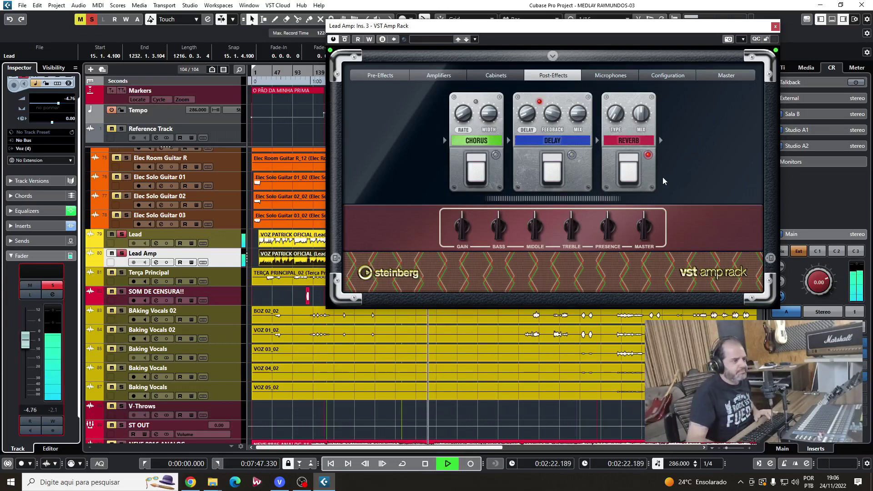
key("space")
Switch from the Reverb back to the Delay pedal and play the blend with Lead Amp at about -8.38 dB.
left_click(631, 175)
left_click(556, 175)
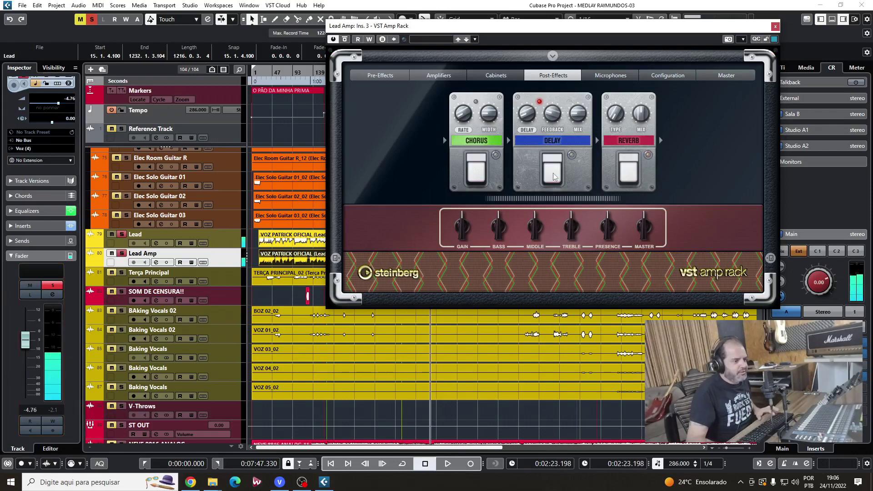
key("KP_0")
key("space")
left_click_drag(27, 341, 27, 347)
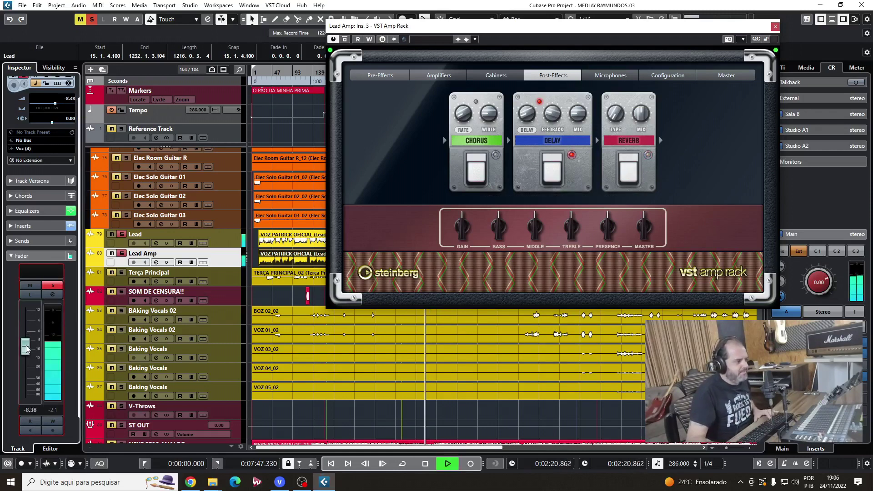
Clear all solo states and play the vocal blend within the full mix.
key("space")
left_click(92, 19)
key("KP_0")
key("space")
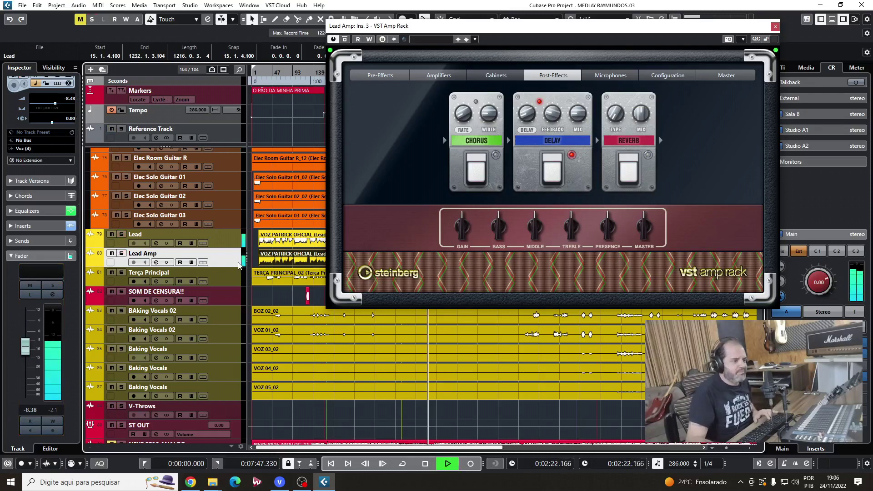
Audition Lead and Lead Amp in the full mix, comparing their volume faders, and stop playback.
left_click_drag(30, 343, 32, 344)
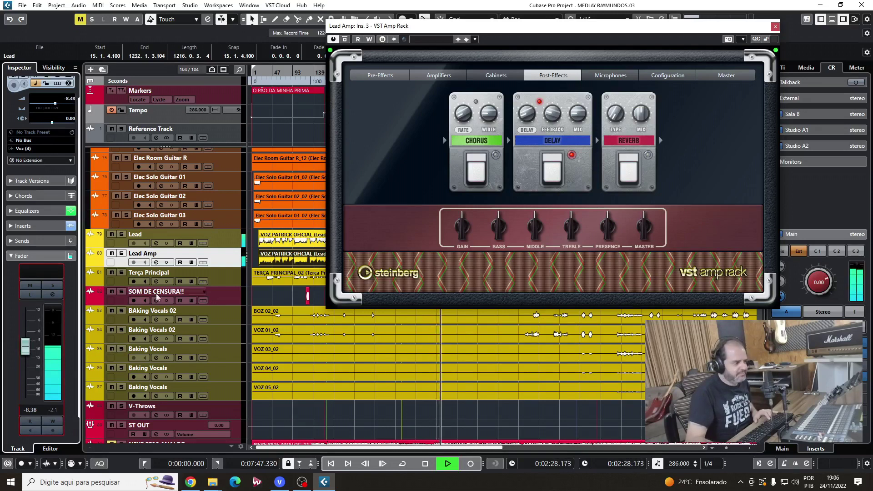
left_click(232, 241)
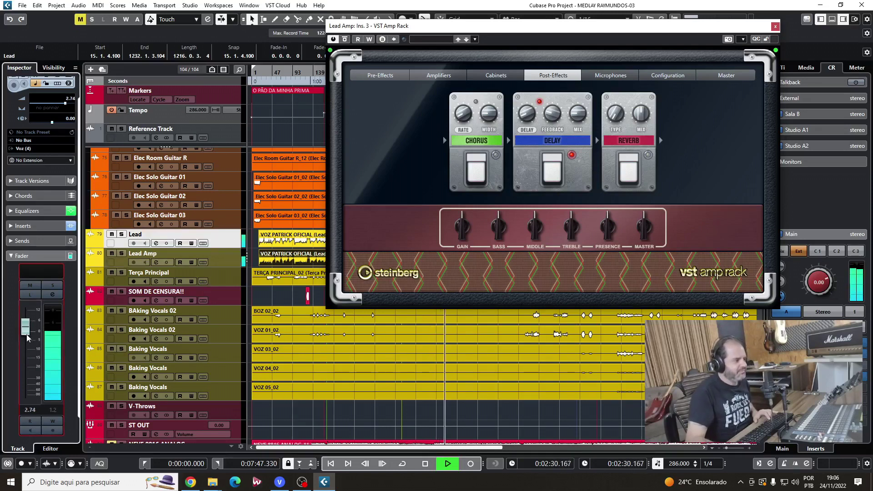
left_click(233, 260)
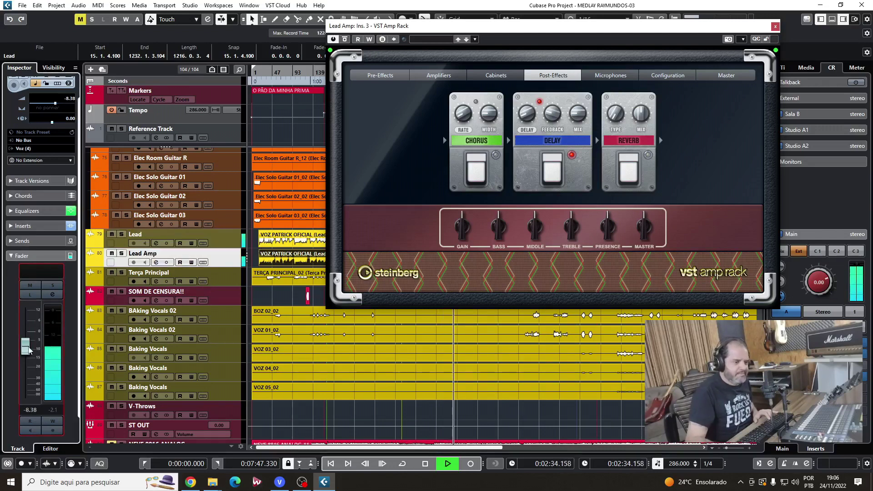
key("space")
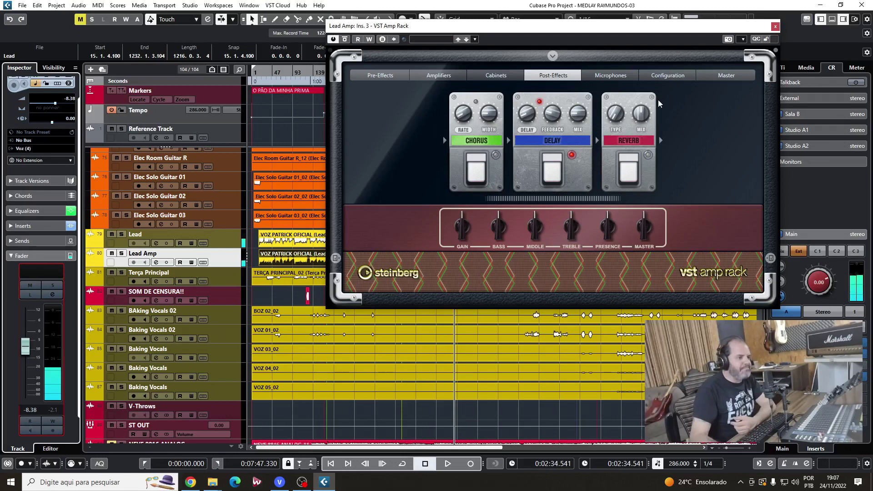
left_click_drag(688, 28, 644, 37)
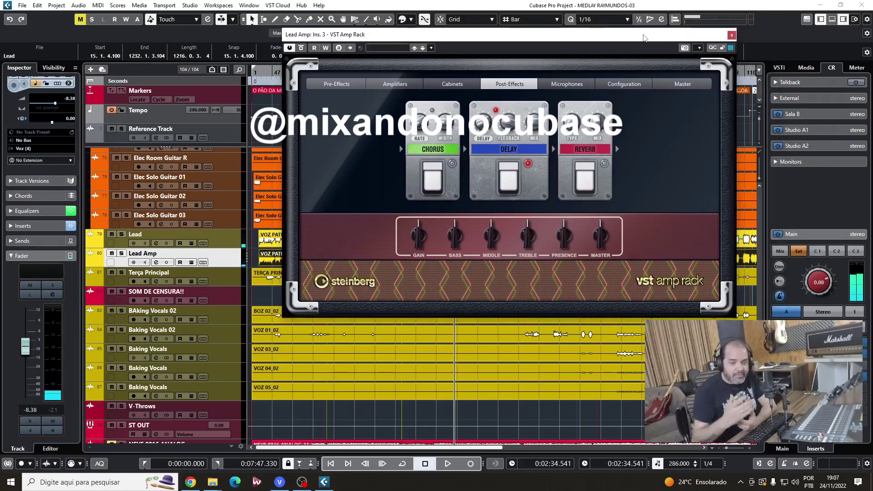